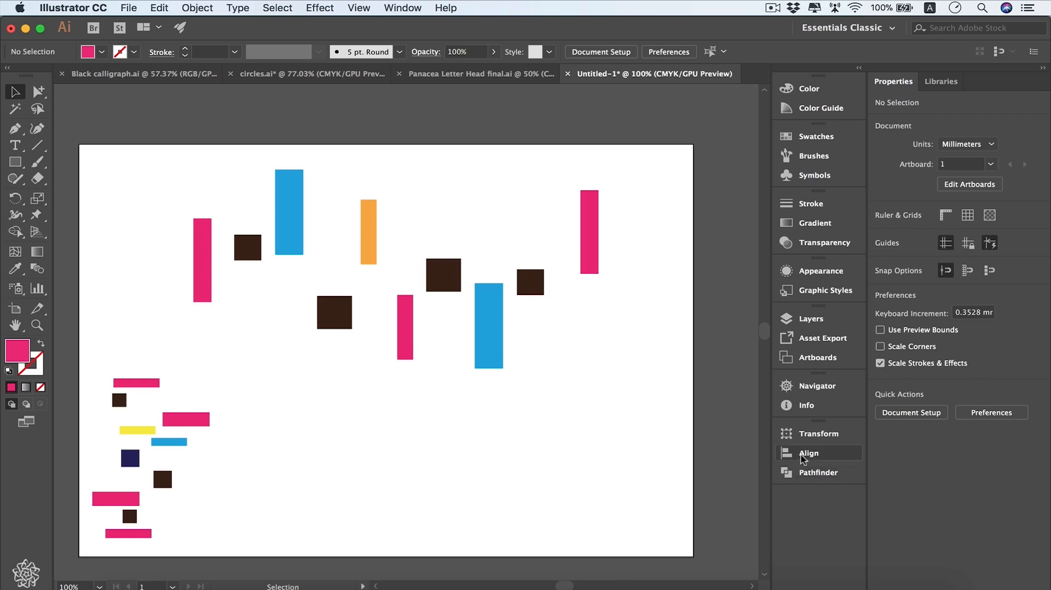
Step: Open the Align panel and check where it is listed among the window options
click(808, 454)
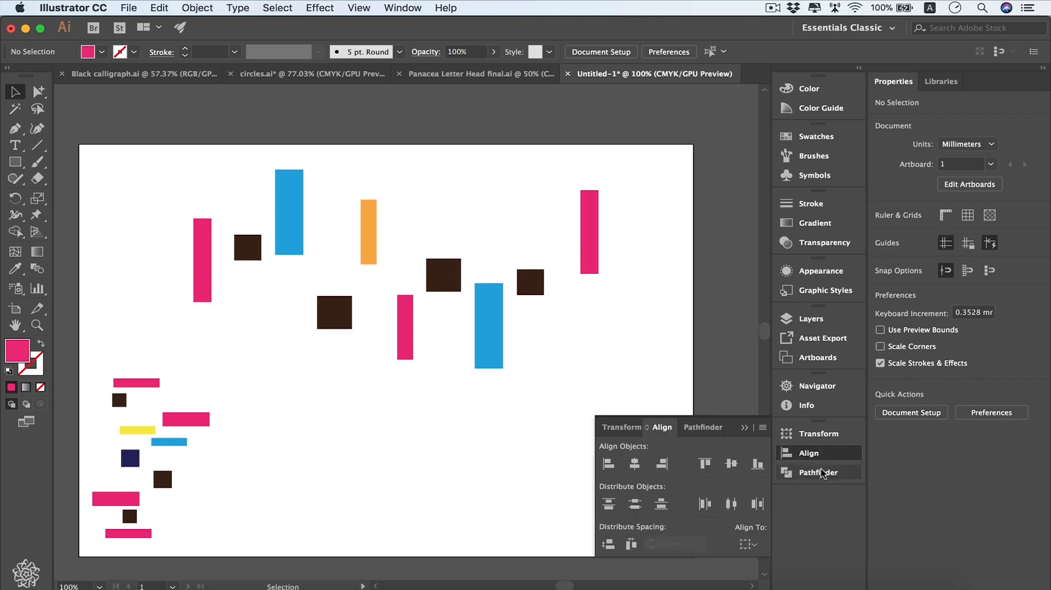
click(404, 9)
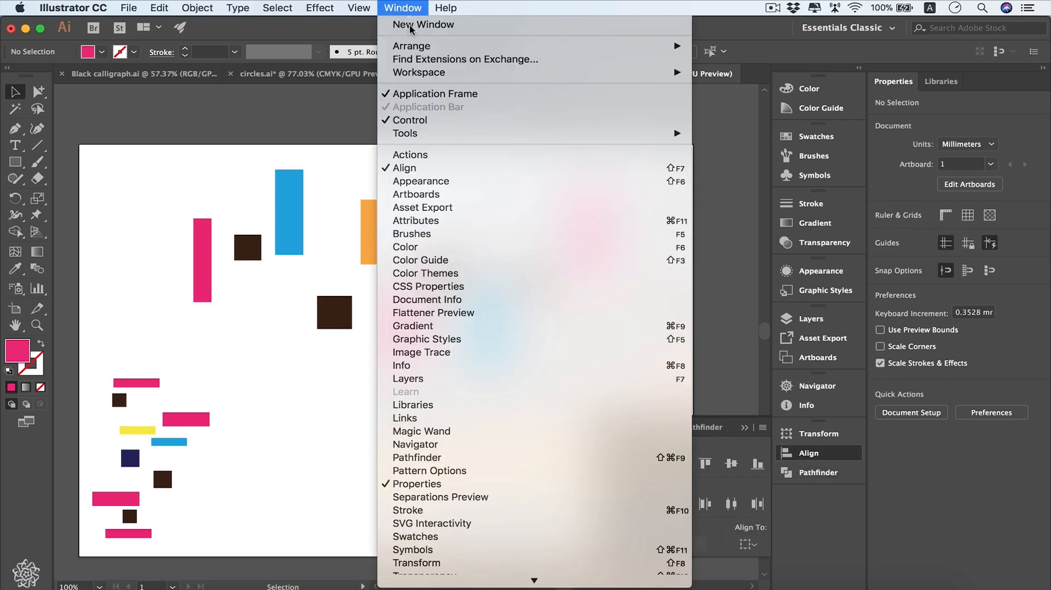
click(320, 125)
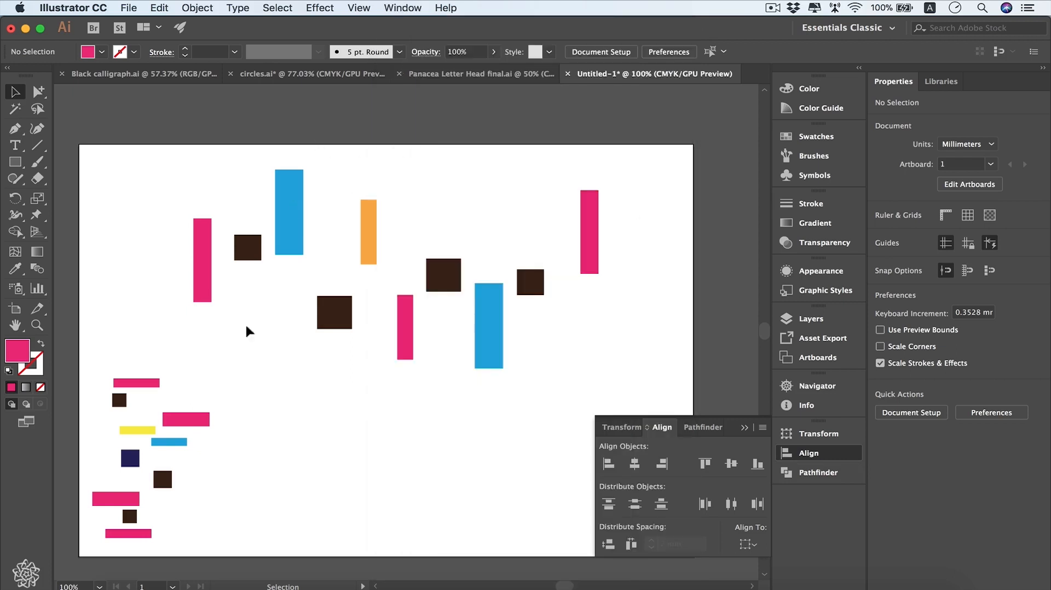
Step: Select all ten shapes in the upper group and review the available alignment and distribution options
drag(663, 189, 104, 304)
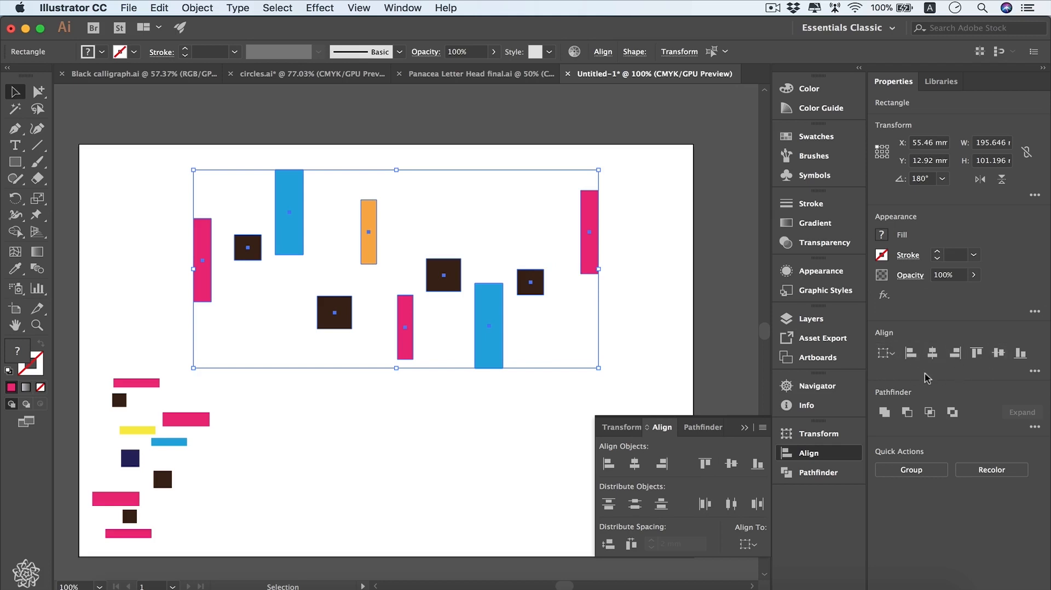
click(1034, 371)
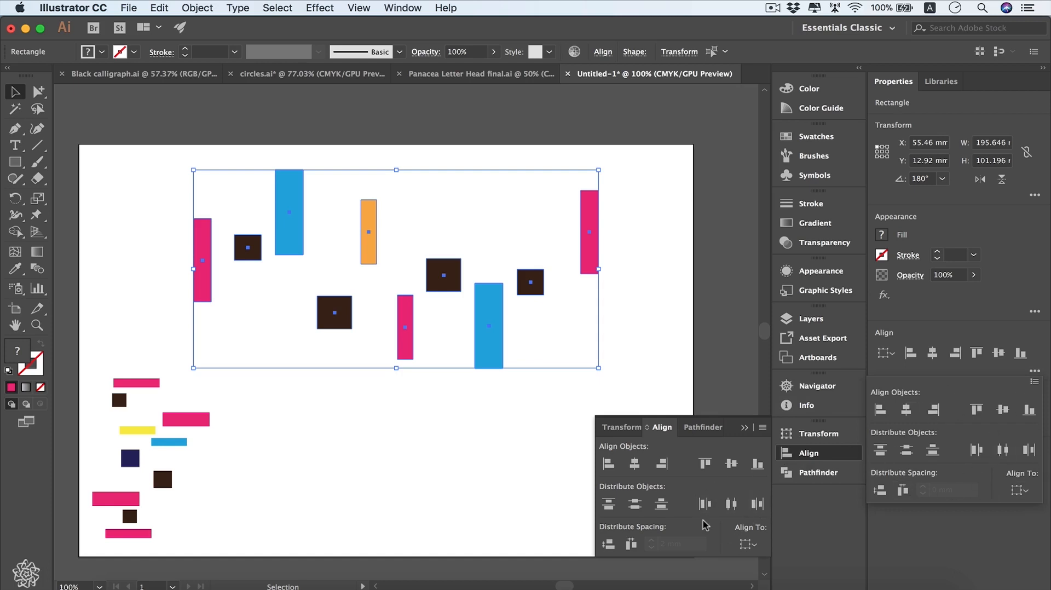
click(679, 468)
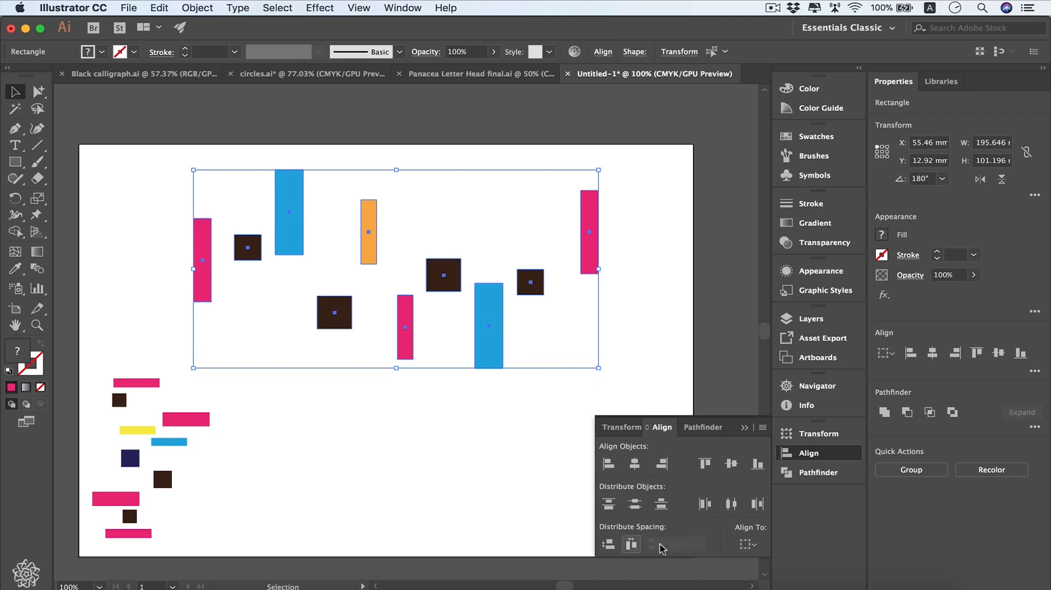
click(762, 428)
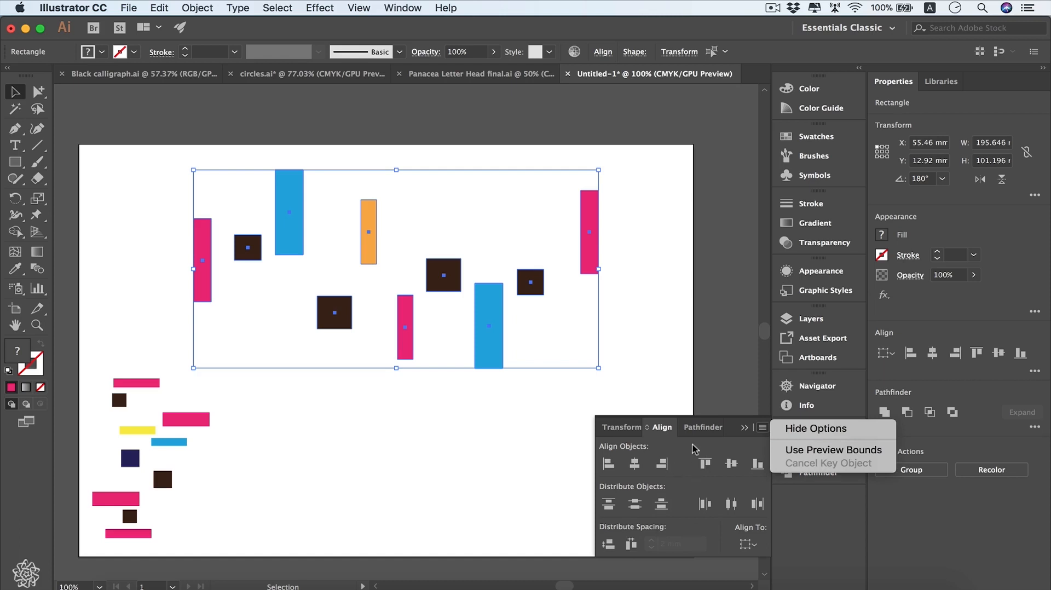
click(671, 490)
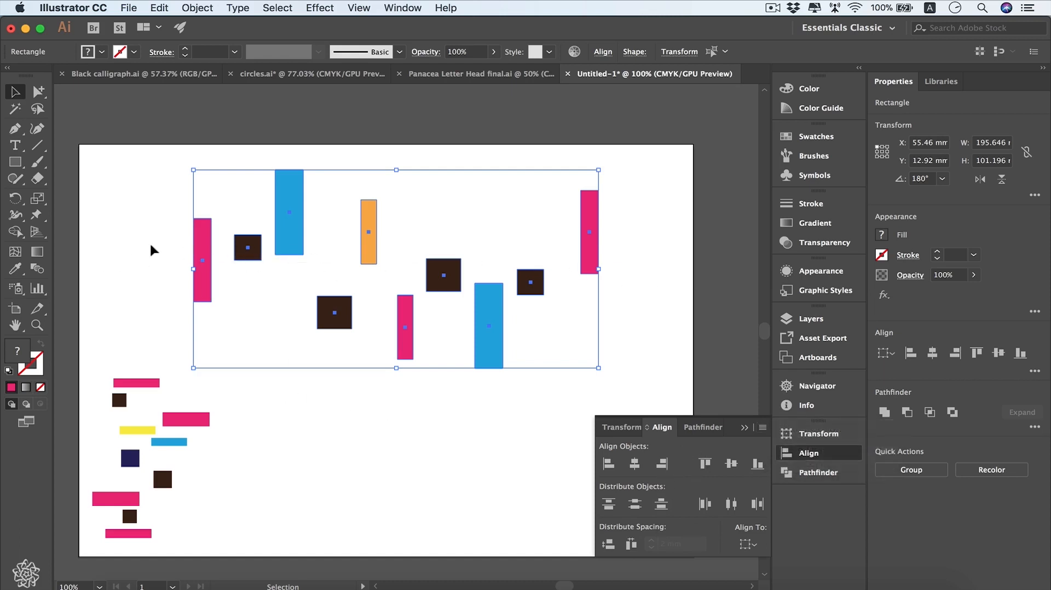
Step: Try vertical center and top alignment on the upper shapes, finish with their bottom edges aligned, and deselect them
click(732, 464)
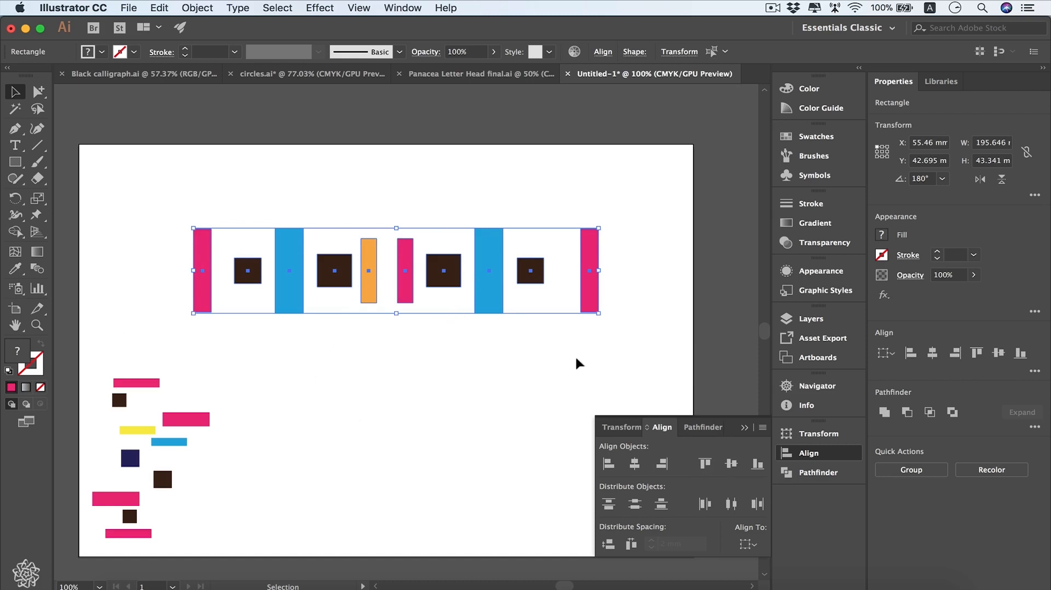
click(705, 465)
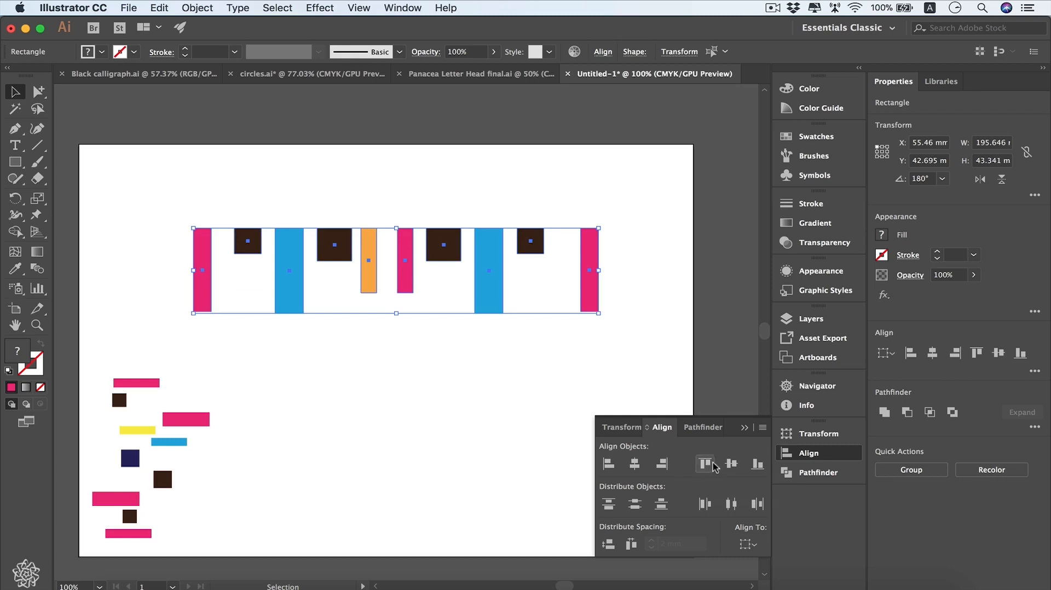
click(757, 465)
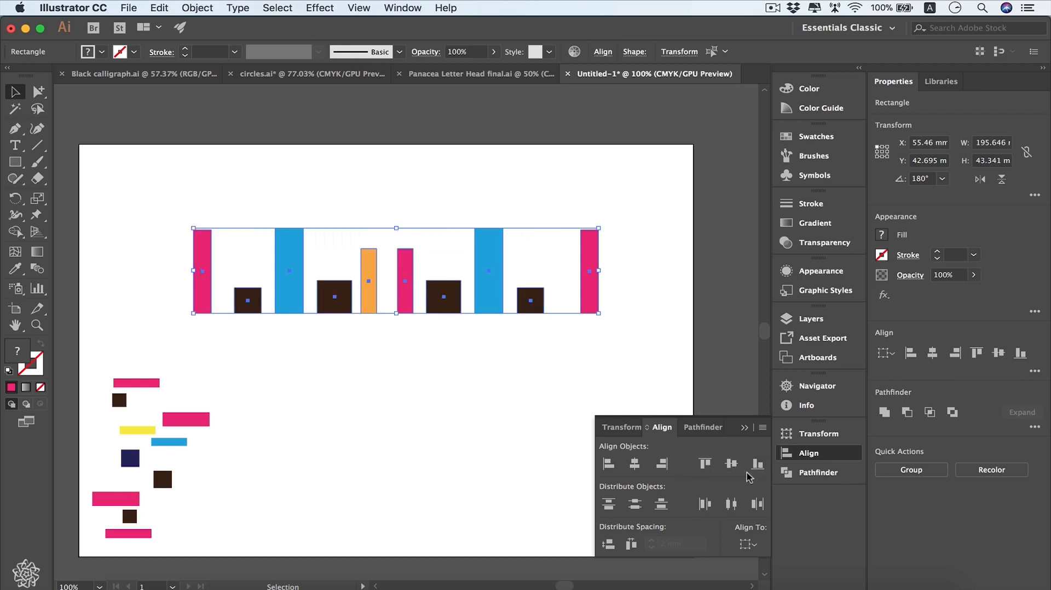
key(super+shift+a)
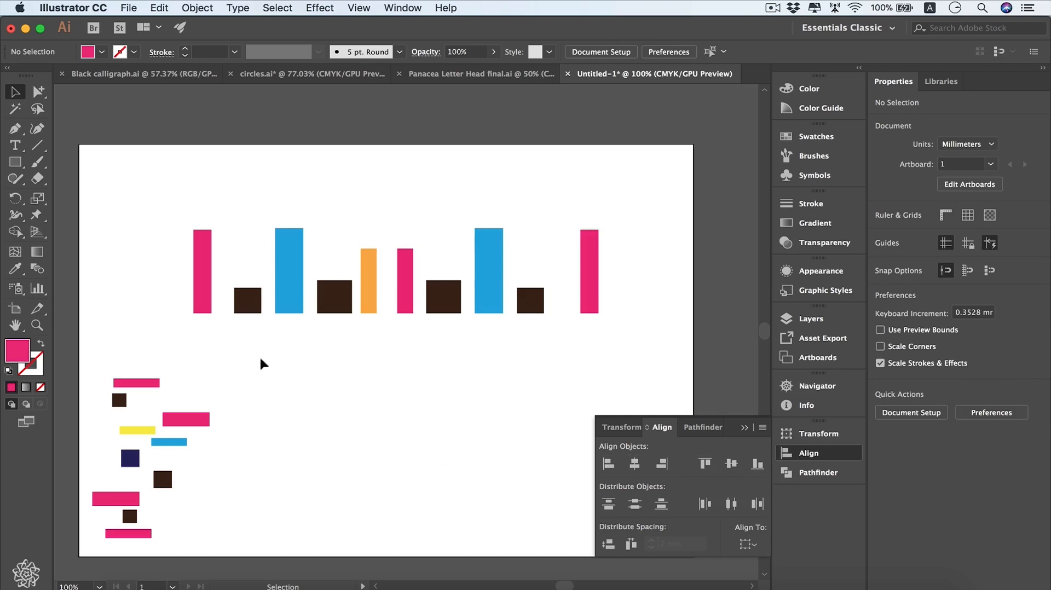
Step: Select the lower-left stack of shapes, try left and right alignment, and finish with Horizontal Align Center
drag(260, 359, 130, 550)
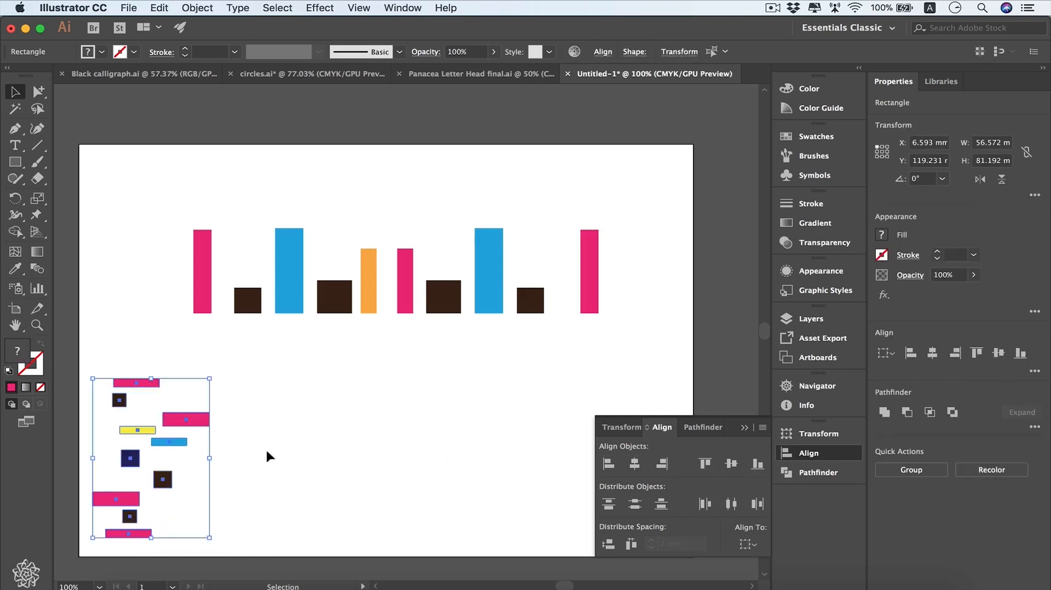
click(607, 466)
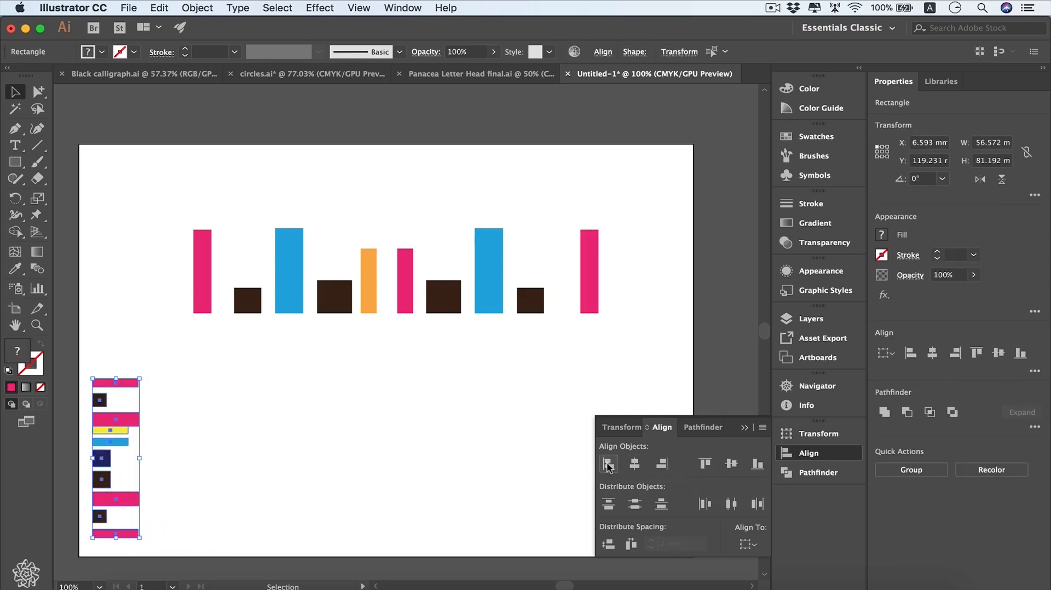
click(662, 464)
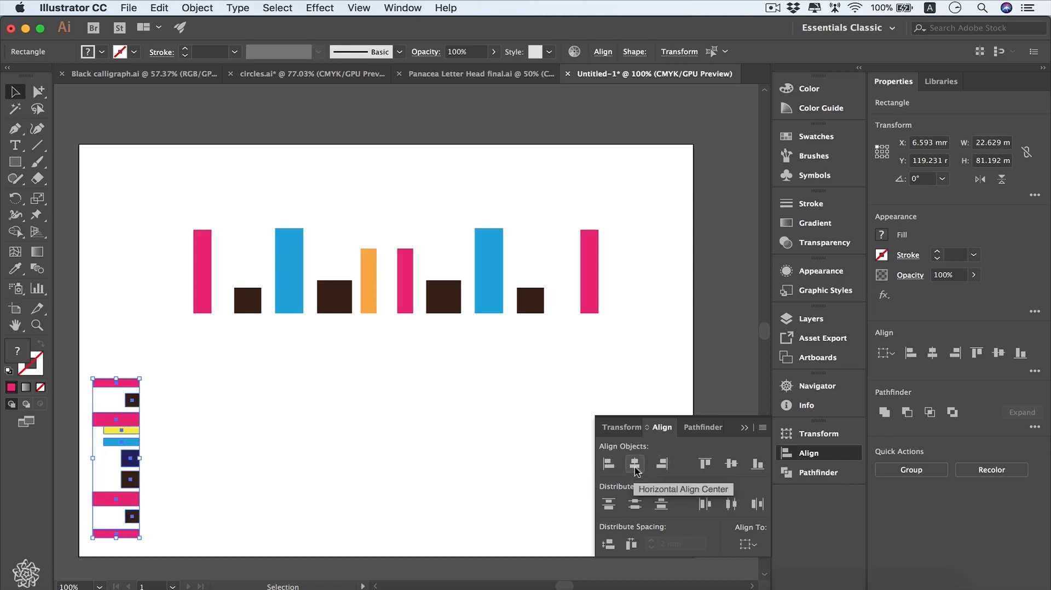
click(635, 471)
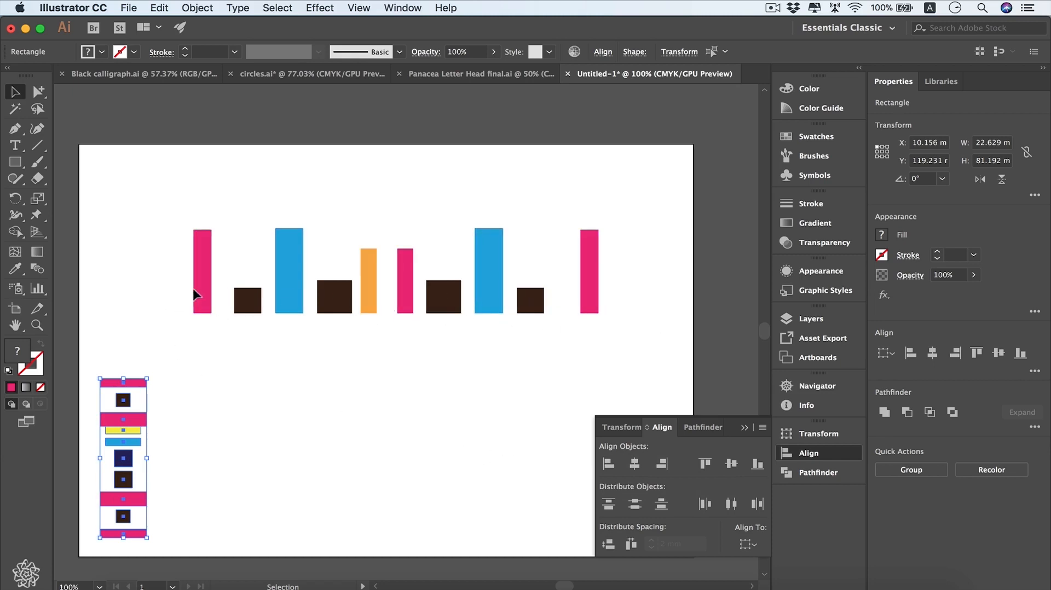
Step: Move the two outermost pink bars of the upper row outward and distribute the whole row evenly by horizontal centers
drag(204, 303, 122, 301)
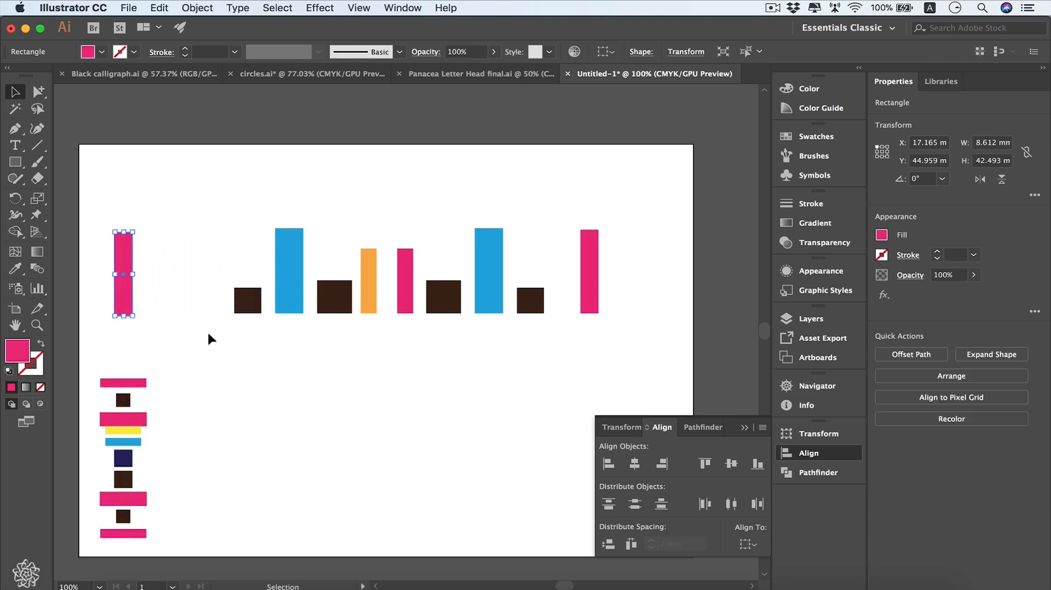
drag(594, 289, 622, 289)
drag(306, 284, 121, 301)
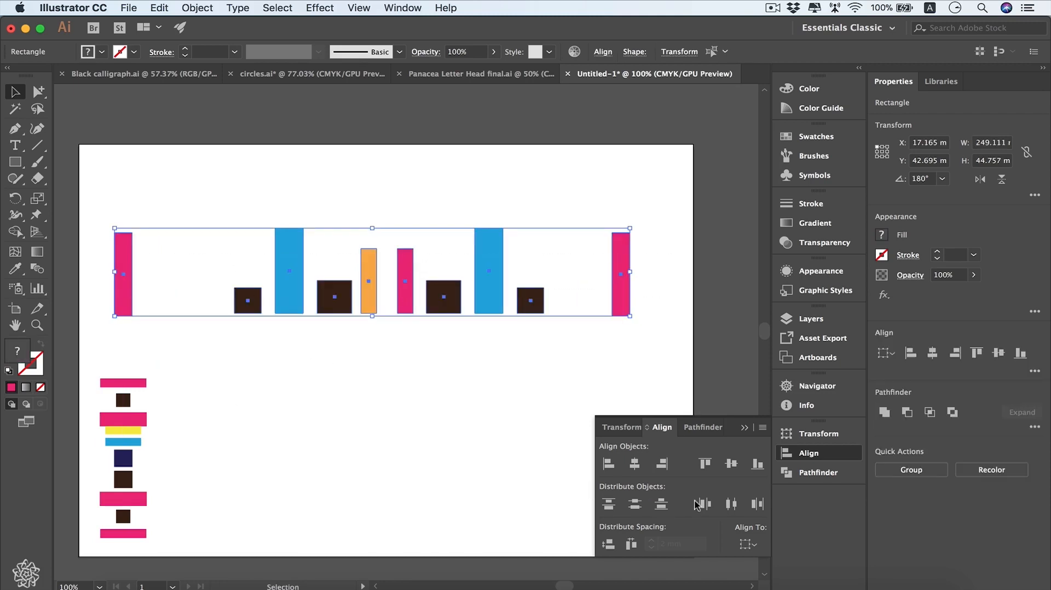
click(731, 504)
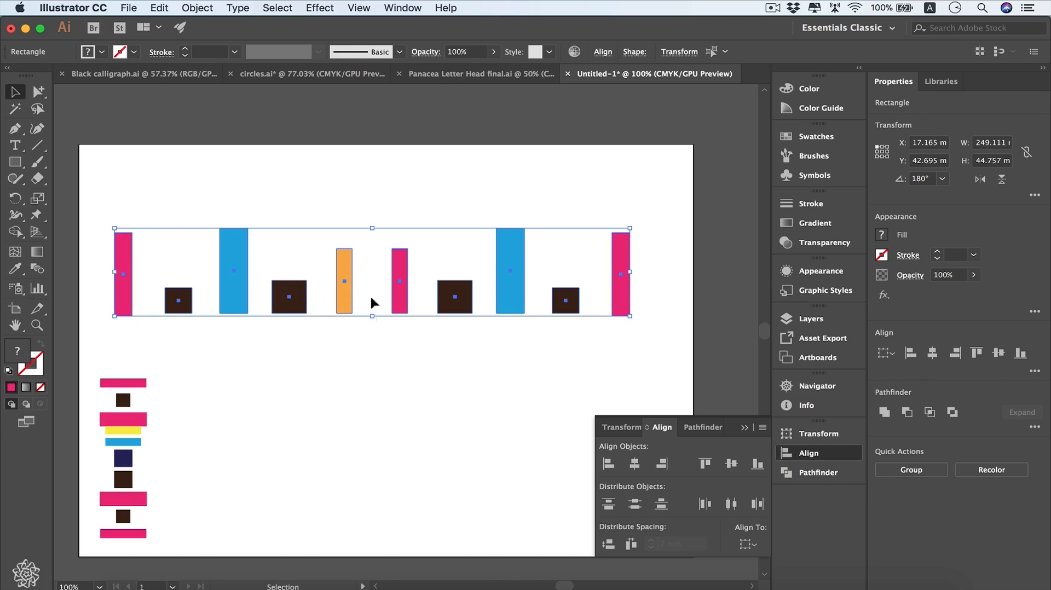
Step: Distribute the upper row with 10 mm horizontal spacing, using the short pink bar as key object
click(754, 545)
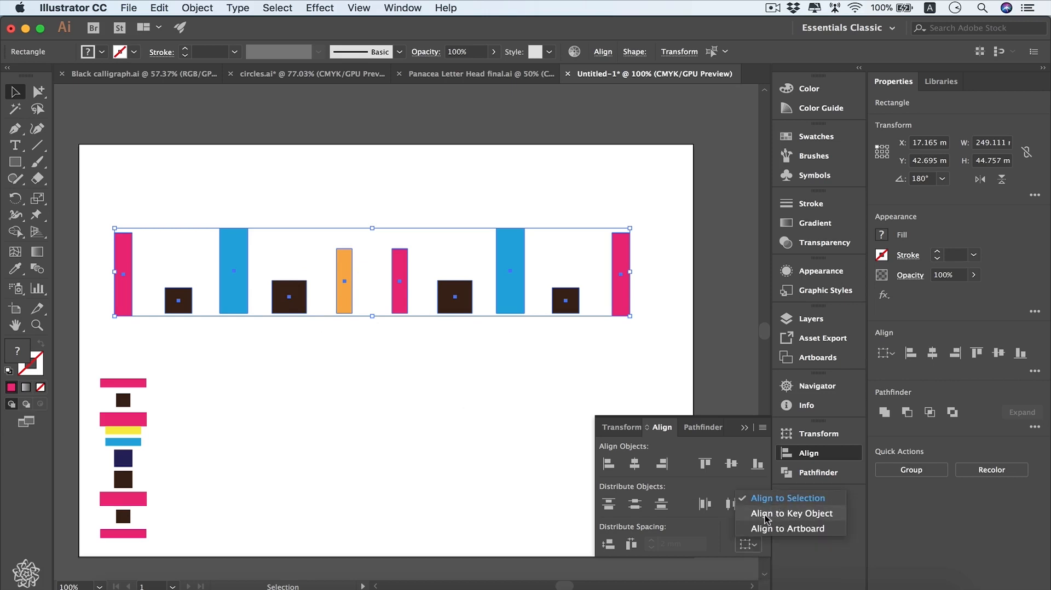
click(767, 515)
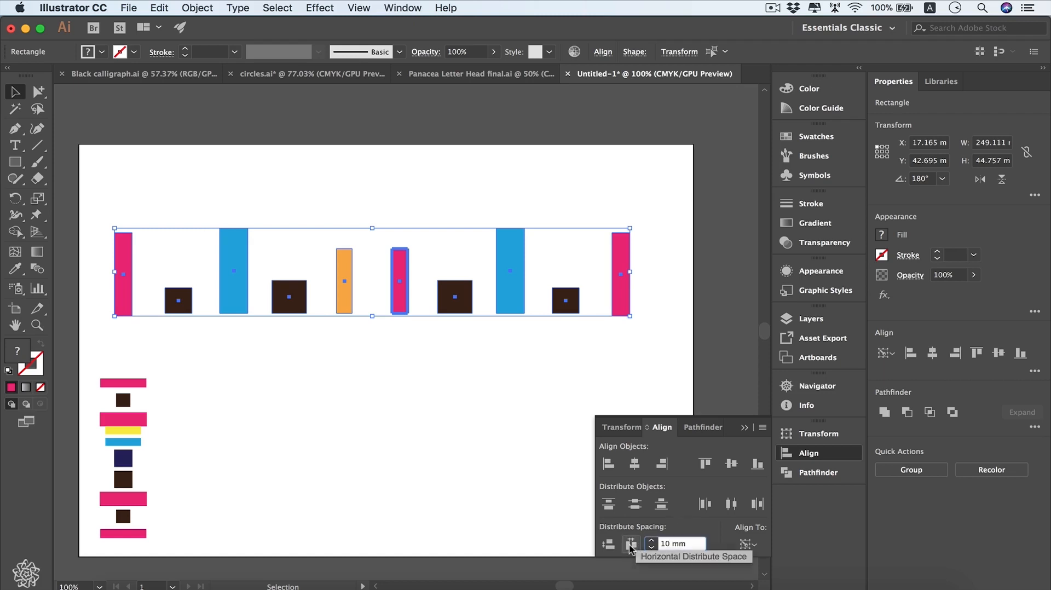
click(631, 544)
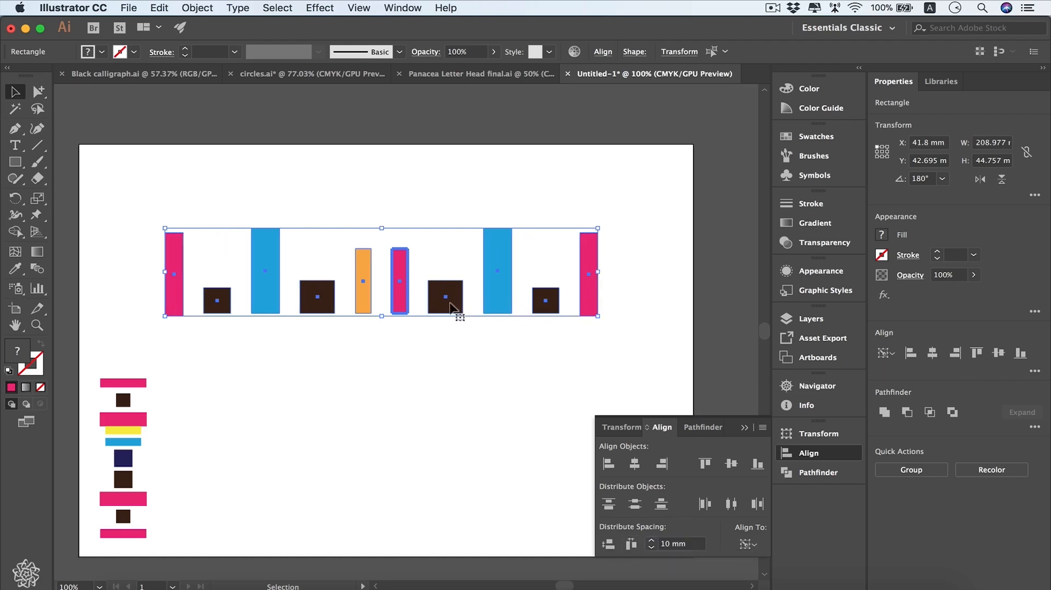
click(395, 364)
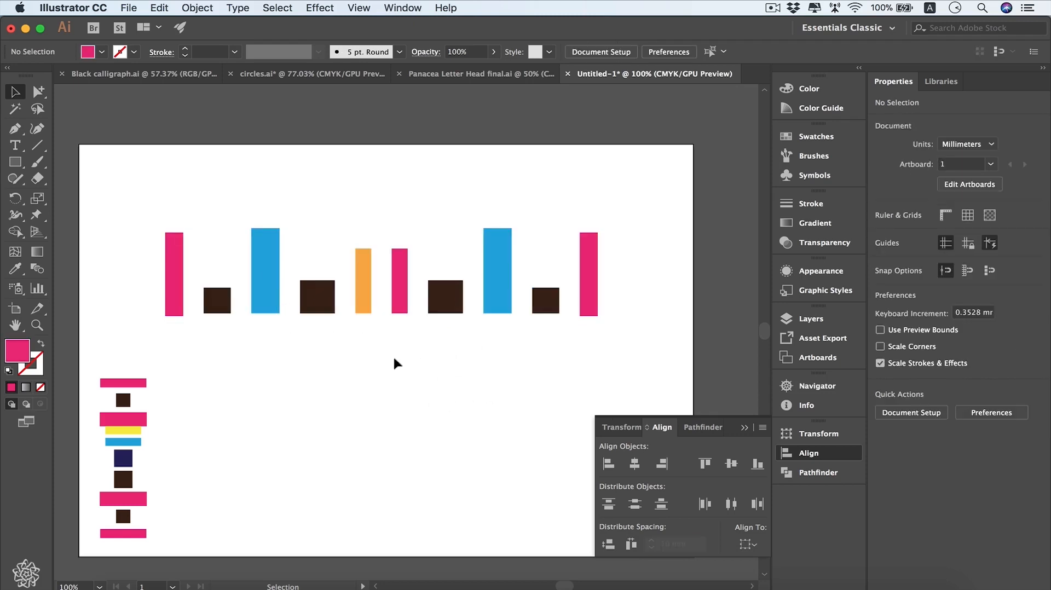
Step: Distribute the lower-left stack with 20 mm vertical spacing, using the light blue bar as key object
drag(198, 366, 131, 545)
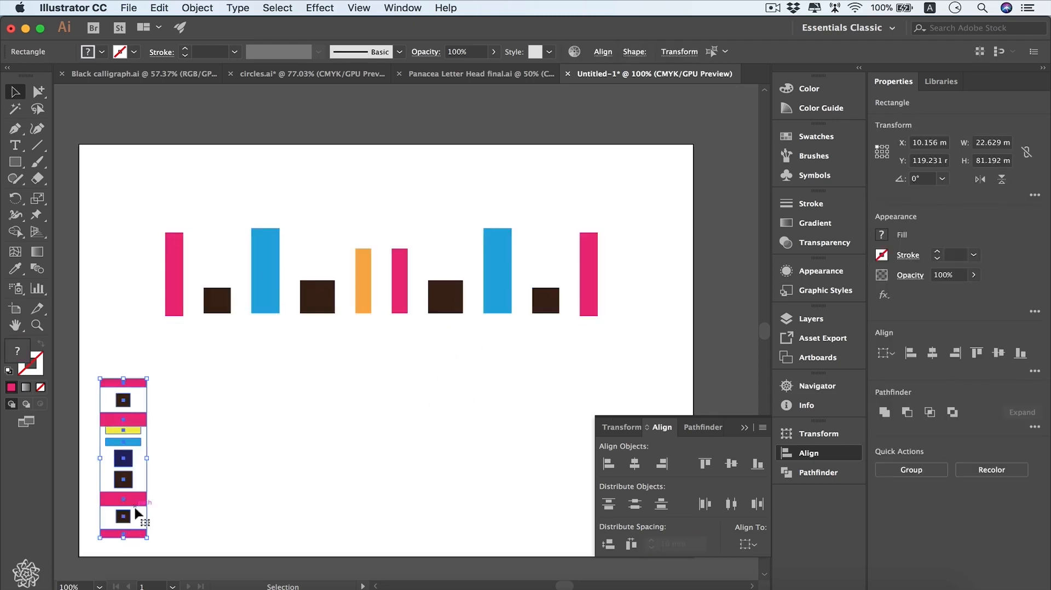
click(748, 544)
click(778, 514)
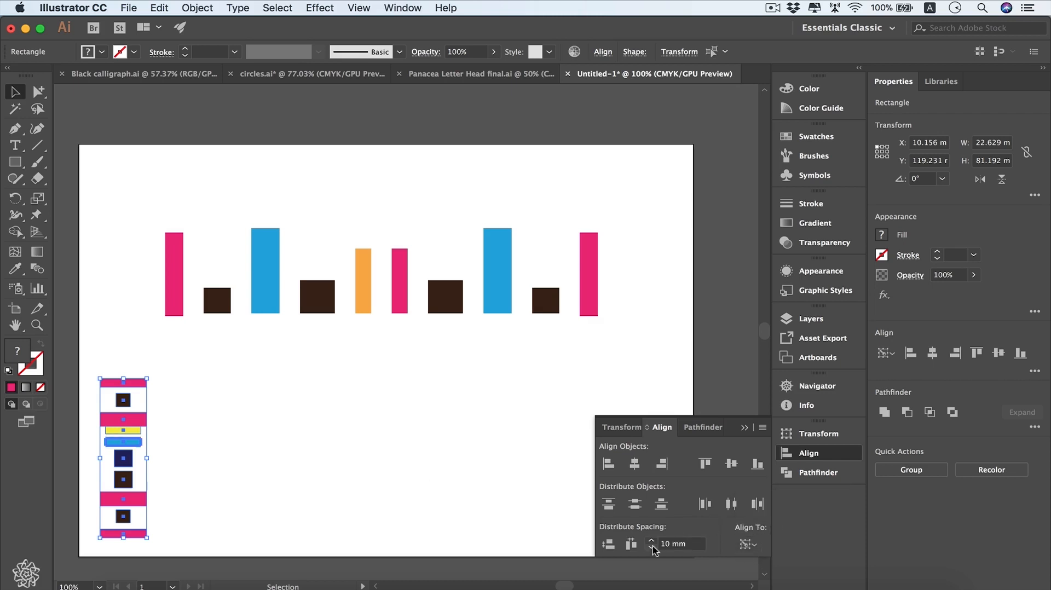
click(668, 544)
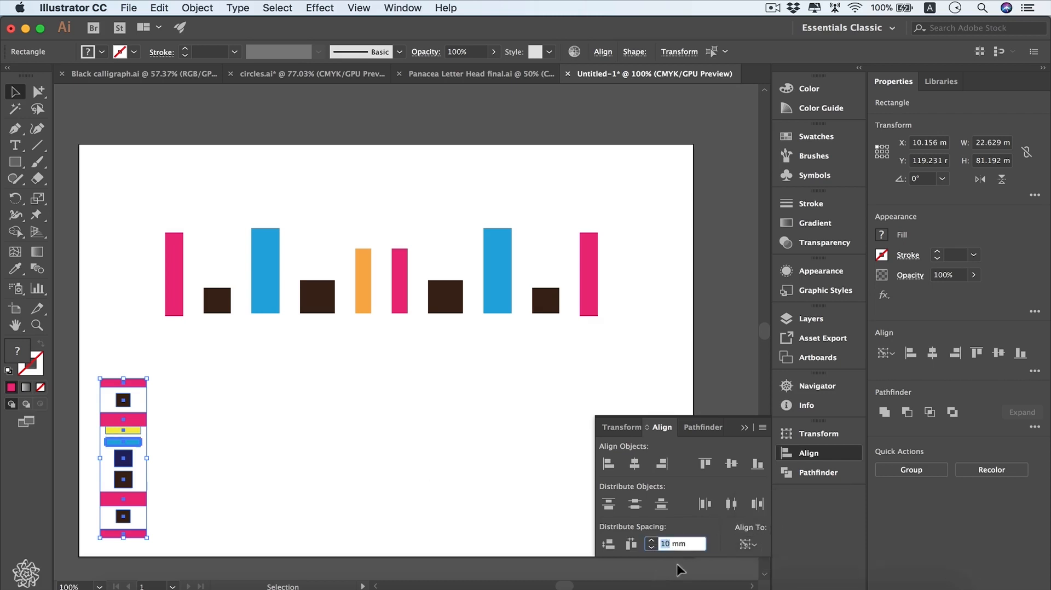
text(2)
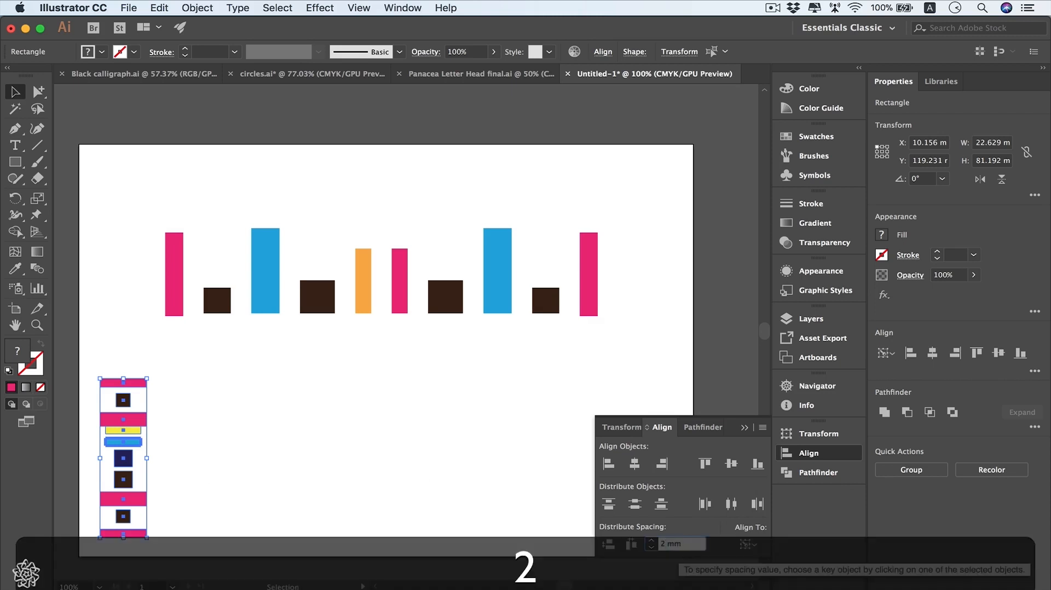
text(0)
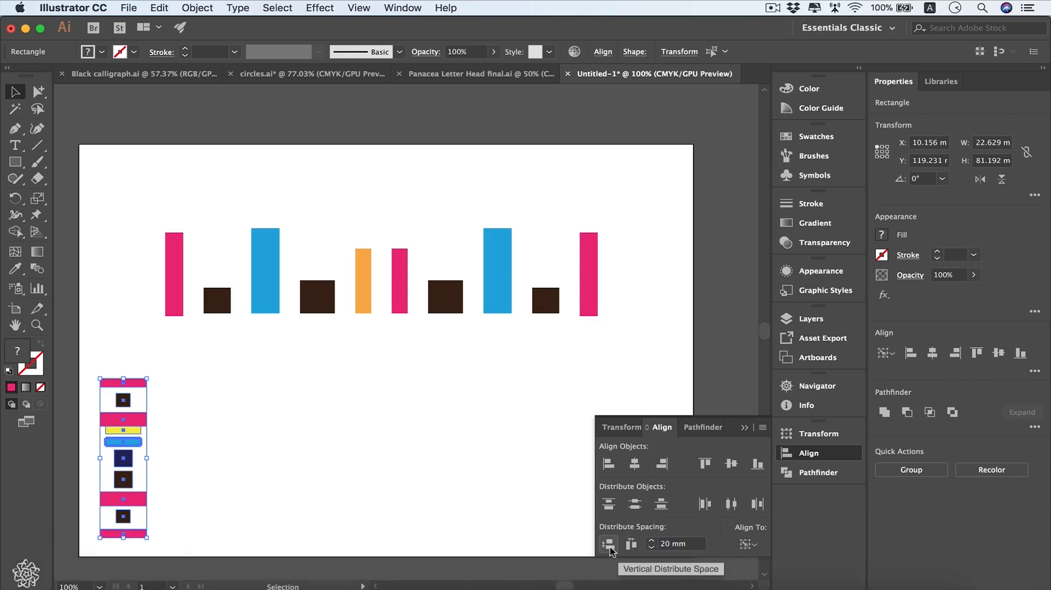
click(609, 545)
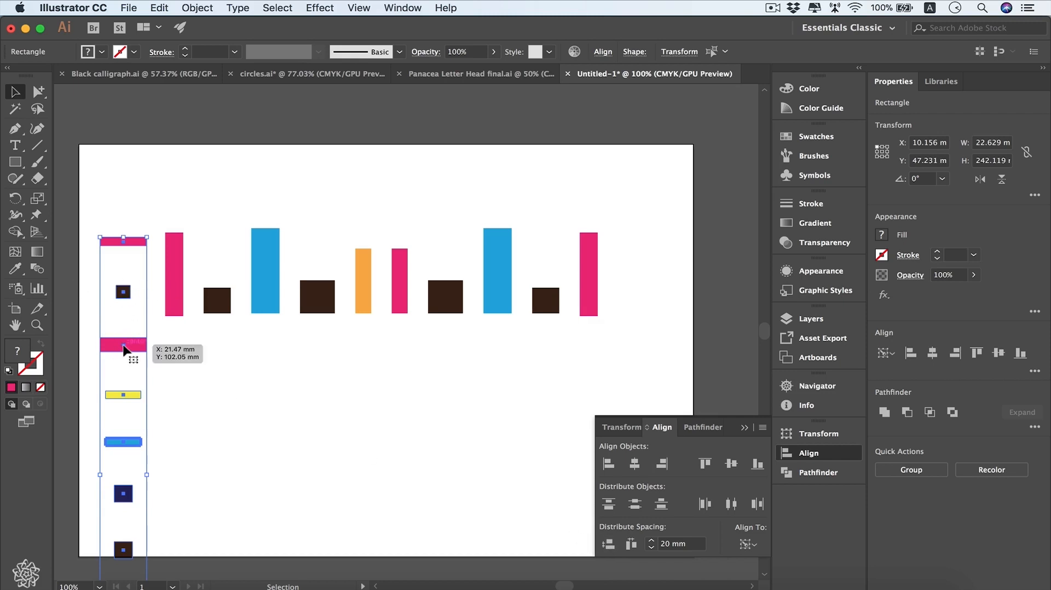
Step: Distribute the vertical stack by its vertical centers relative to the artboard and move it off the artboard's left side
drag(125, 348, 127, 251)
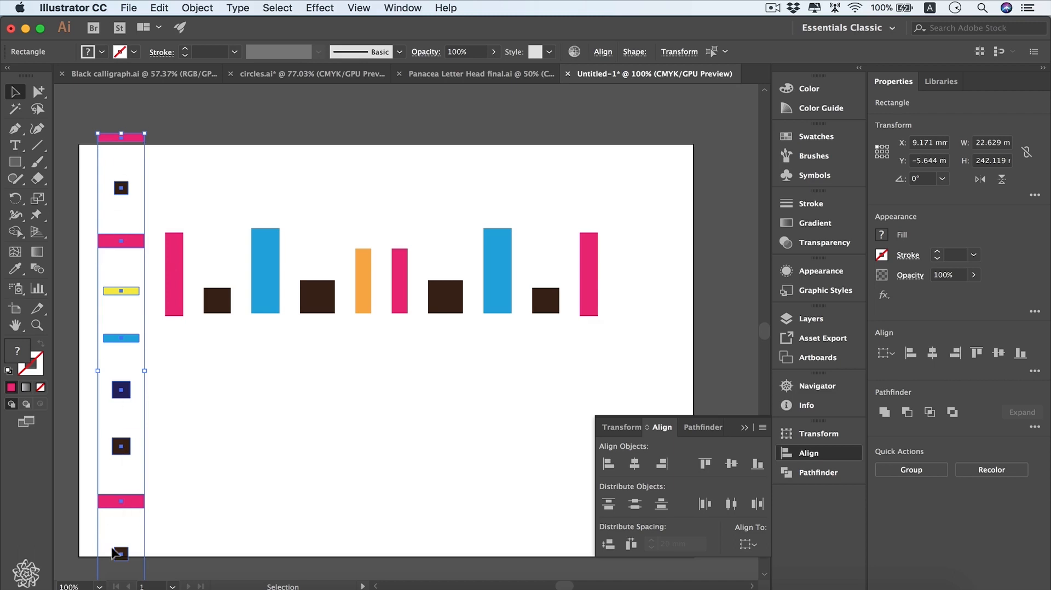
click(747, 544)
click(794, 529)
click(635, 504)
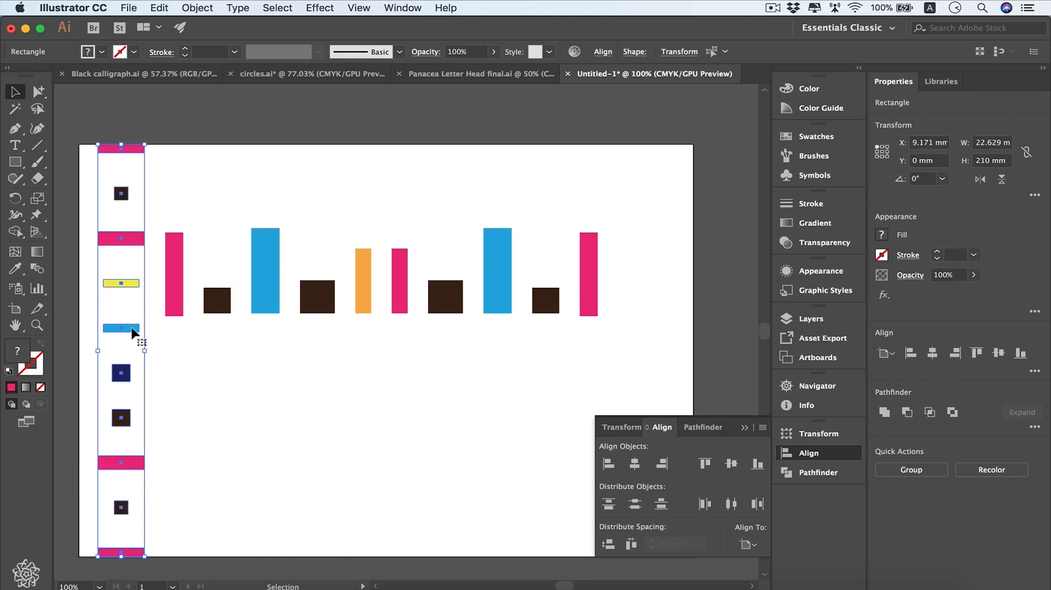
drag(132, 327, 108, 323)
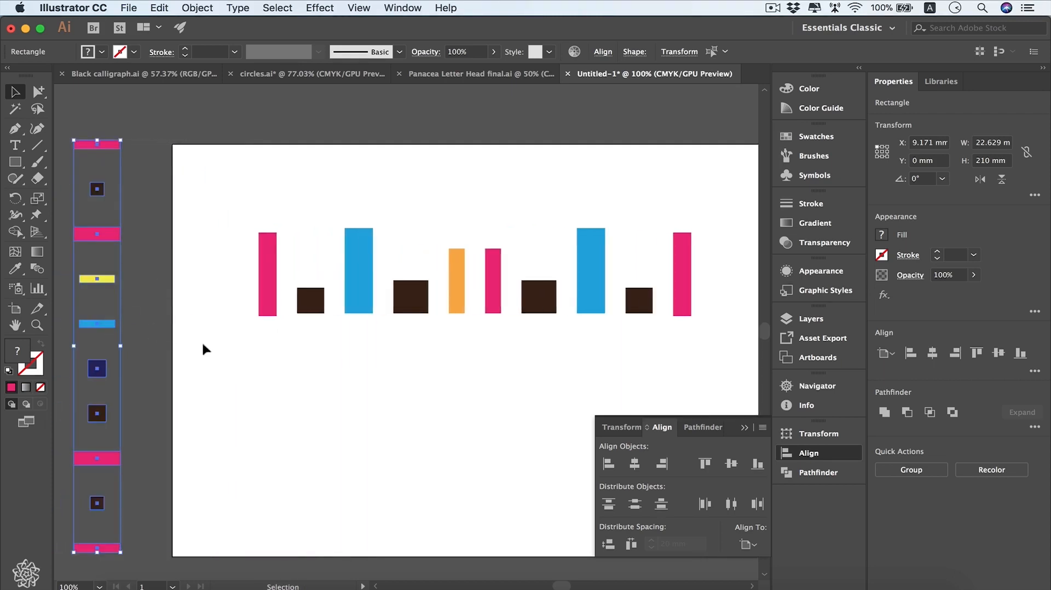
Step: Group the ten shapes of the horizontal row
drag(228, 227, 710, 331)
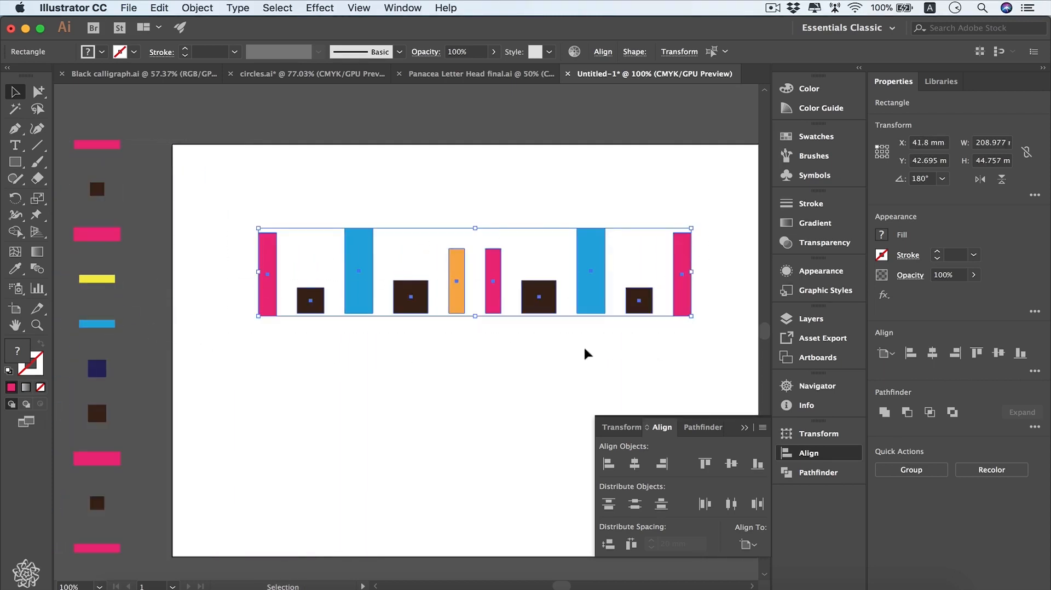
scroll(578, 347, right, 3)
scroll(579, 346, down, 1)
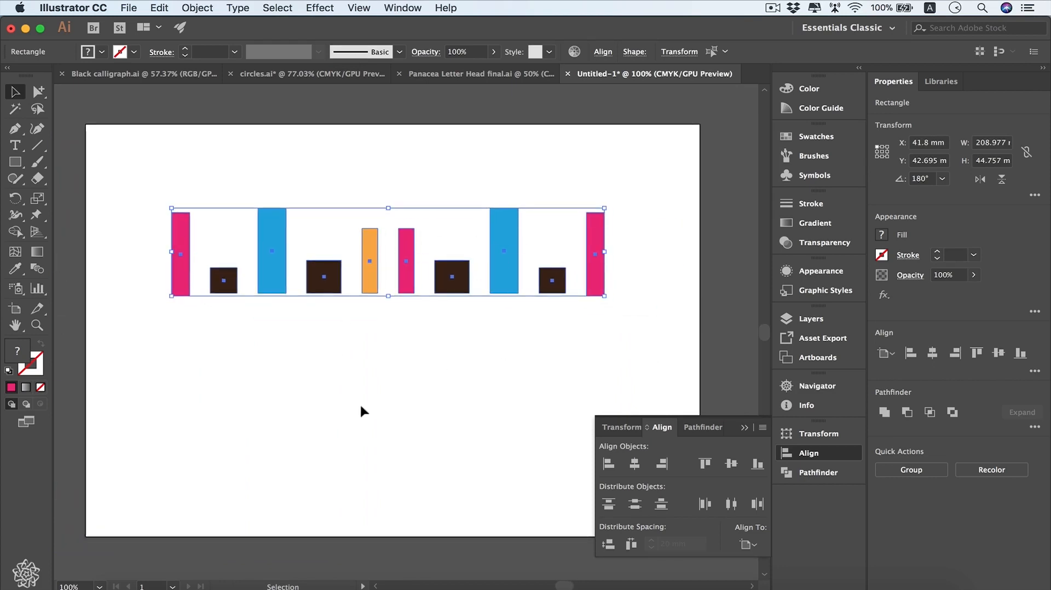
key(super+g)
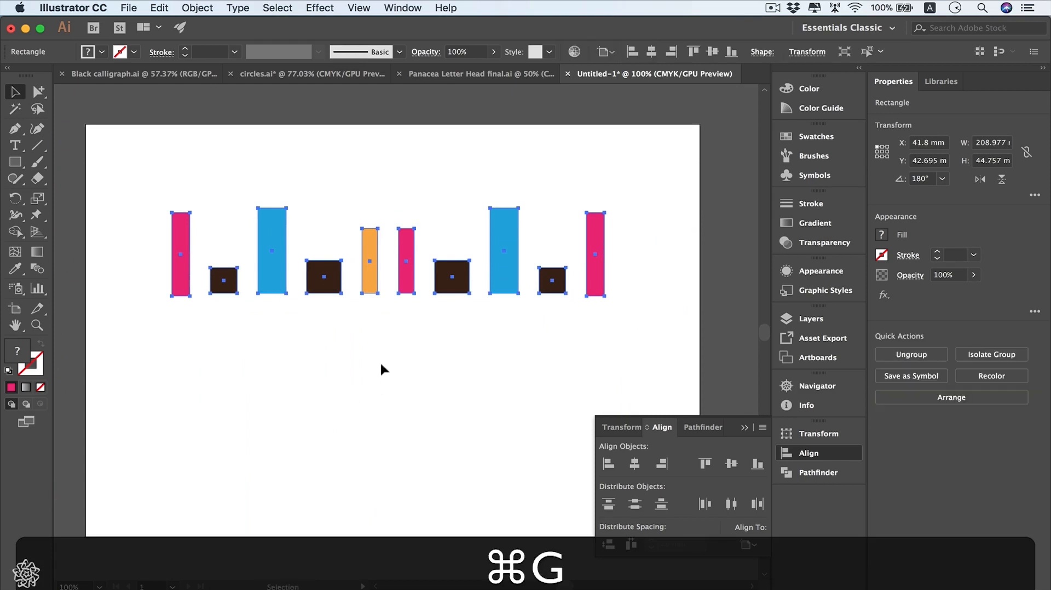
Step: Center the grouped row horizontally and vertically on the artboard with Align to Artboard
click(756, 539)
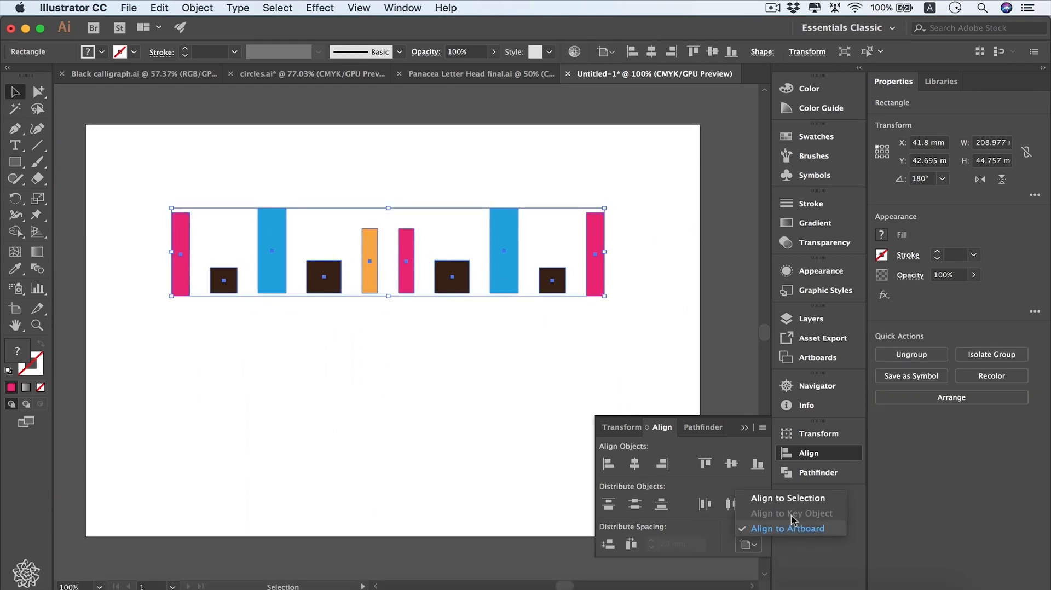
click(796, 533)
click(635, 463)
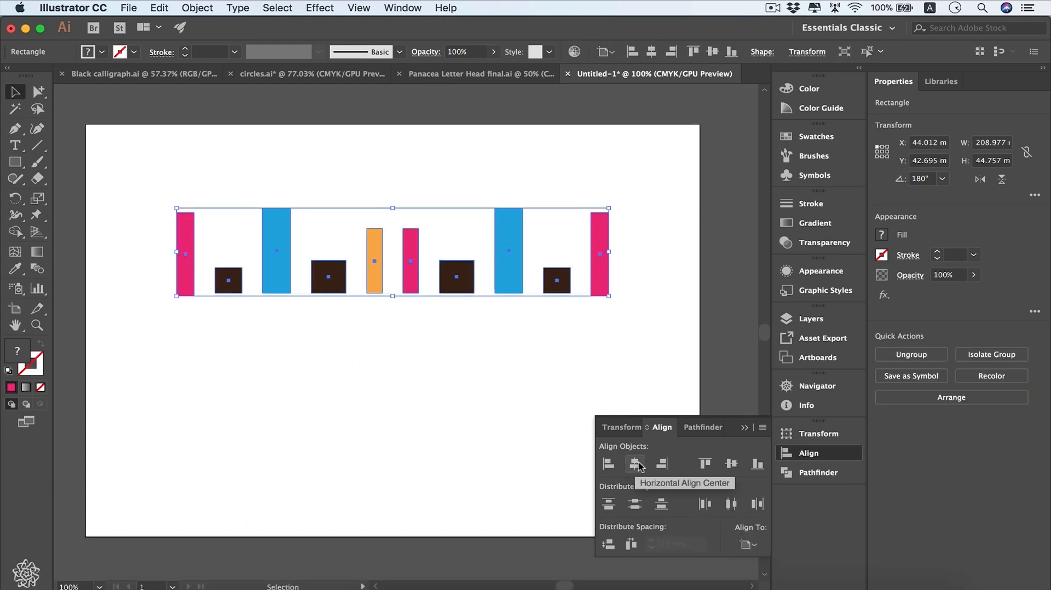
click(731, 464)
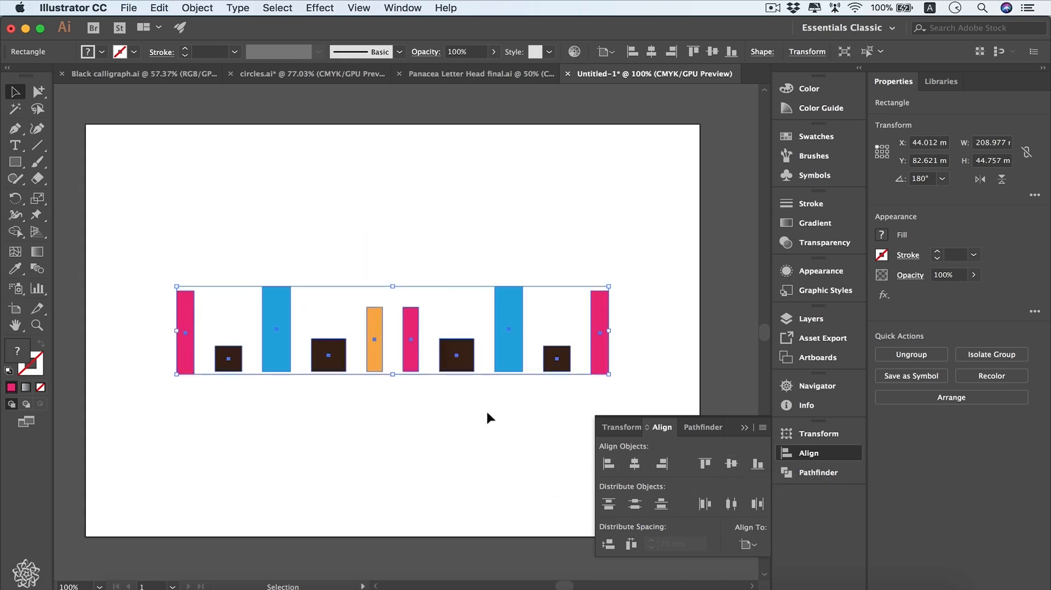
scroll(389, 405, down, 3)
scroll(389, 405, right, 2)
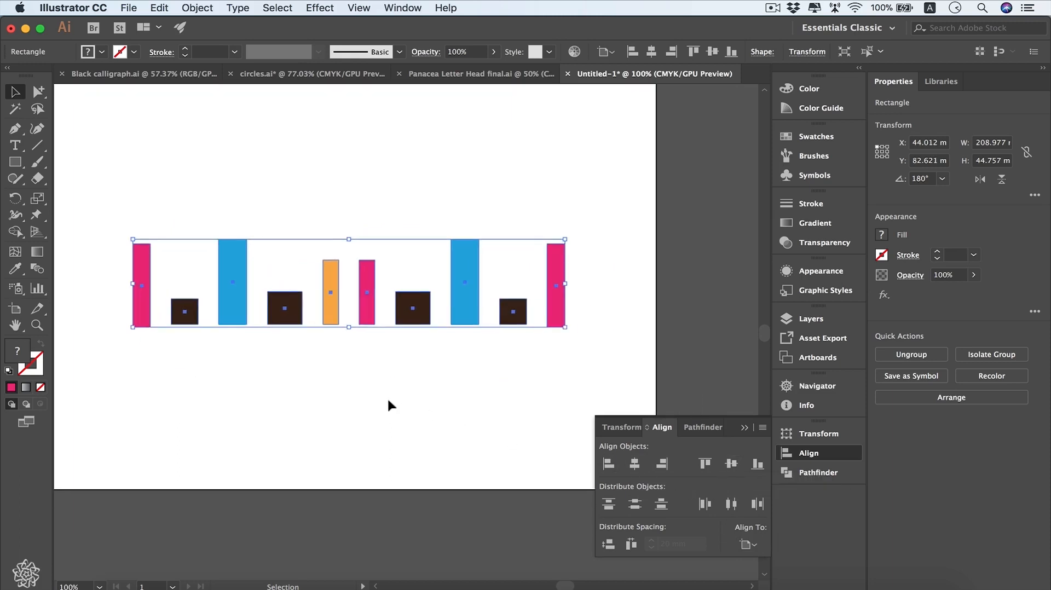